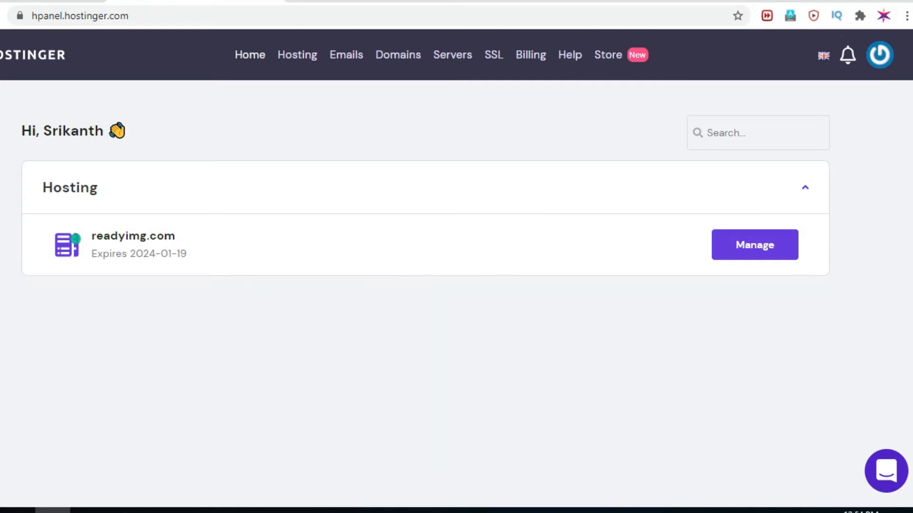
- Open the readyimg.com hosting account and look through its Emails, Domains, Website and Files tools
{"action": "left_click", "coordinate": [779, 245]}
{"action": "scroll", "coordinate": [530, 299], "scroll_direction": "down", "scroll_amount": 2}
{"action": "scroll", "coordinate": [527, 299], "scroll_direction": "up", "scroll_amount": 2}
{"action": "scroll", "coordinate": [524, 302], "scroll_direction": "down", "scroll_amount": 4}
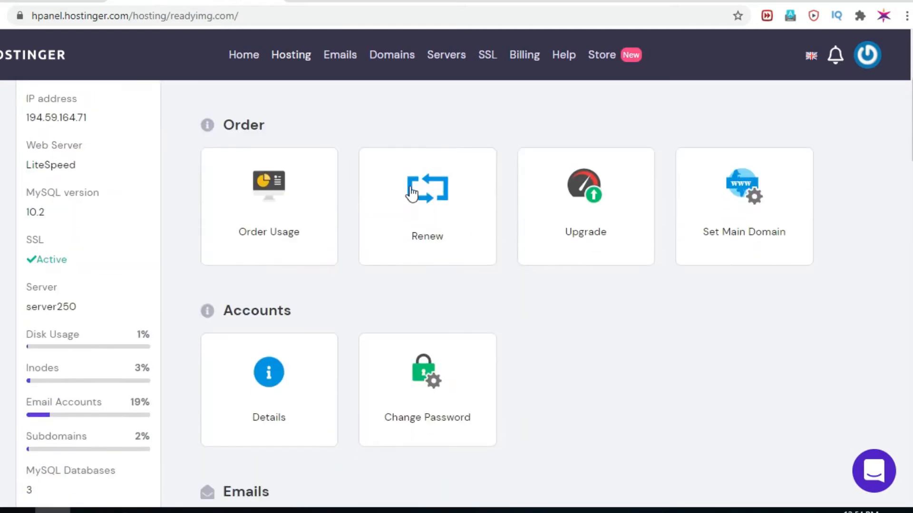
{"action": "scroll", "coordinate": [523, 303], "scroll_direction": "down", "scroll_amount": 4}
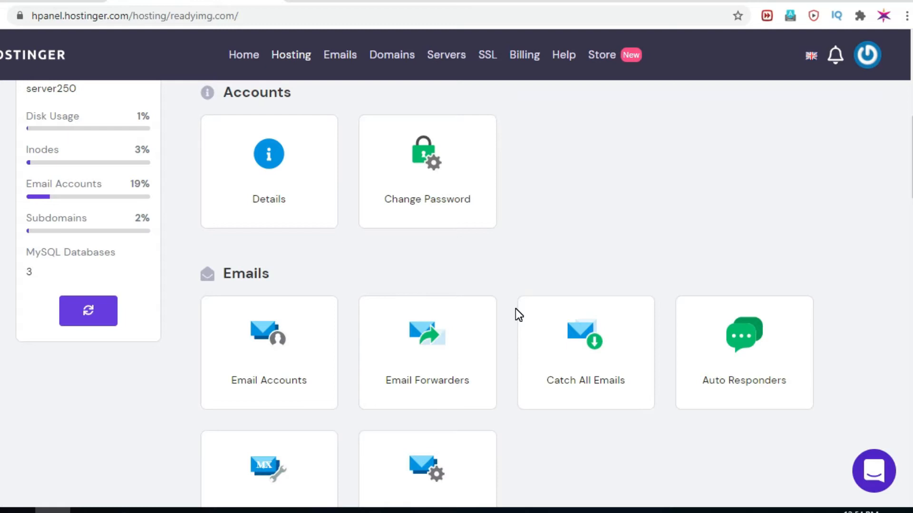
{"action": "scroll", "coordinate": [515, 309], "scroll_direction": "up", "scroll_amount": 1}
{"action": "scroll", "coordinate": [515, 309], "scroll_direction": "down", "scroll_amount": 1}
{"action": "scroll", "coordinate": [515, 309], "scroll_direction": "up", "scroll_amount": 2}
{"action": "scroll", "coordinate": [516, 309], "scroll_direction": "up", "scroll_amount": 3}
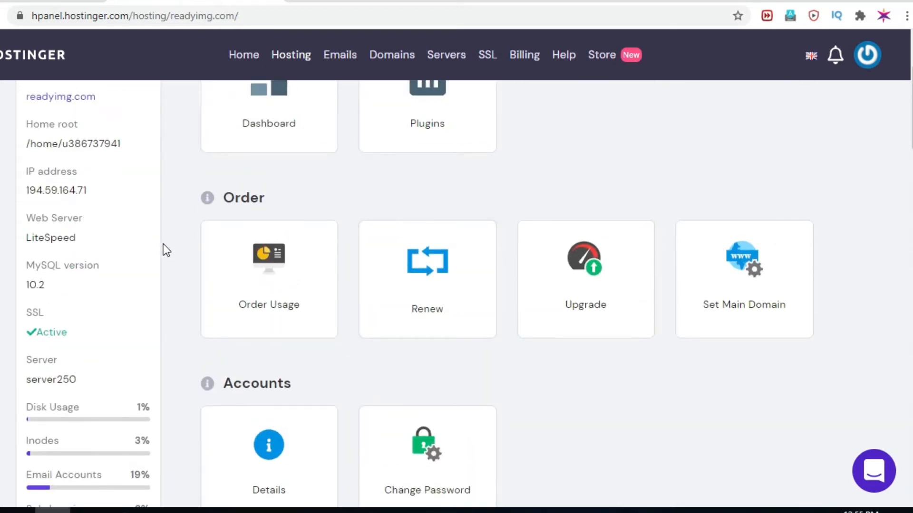
{"action": "scroll", "coordinate": [495, 261], "scroll_direction": "down", "scroll_amount": 20}
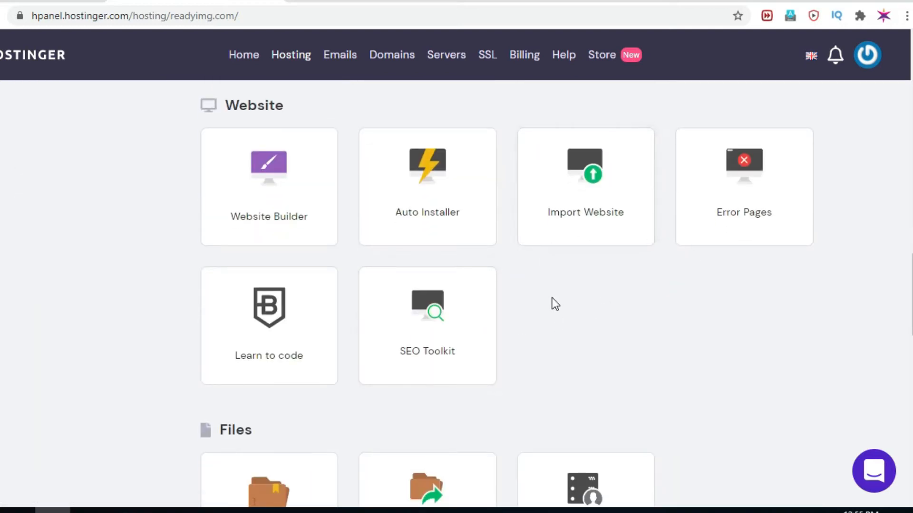
- Open the Auto Installer, browse the installed sites and popular apps, and start a WordPress install
{"action": "left_click", "coordinate": [423, 209]}
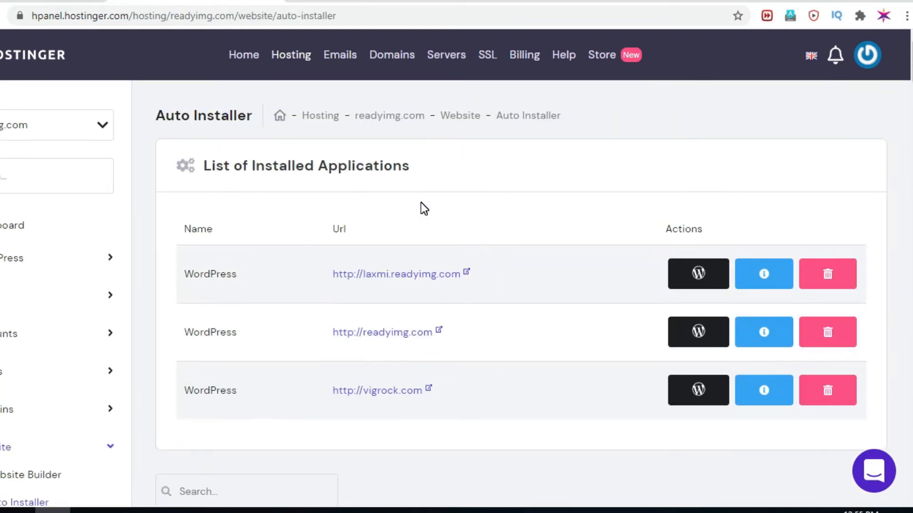
{"action": "scroll", "coordinate": [421, 203], "scroll_direction": "down", "scroll_amount": 8}
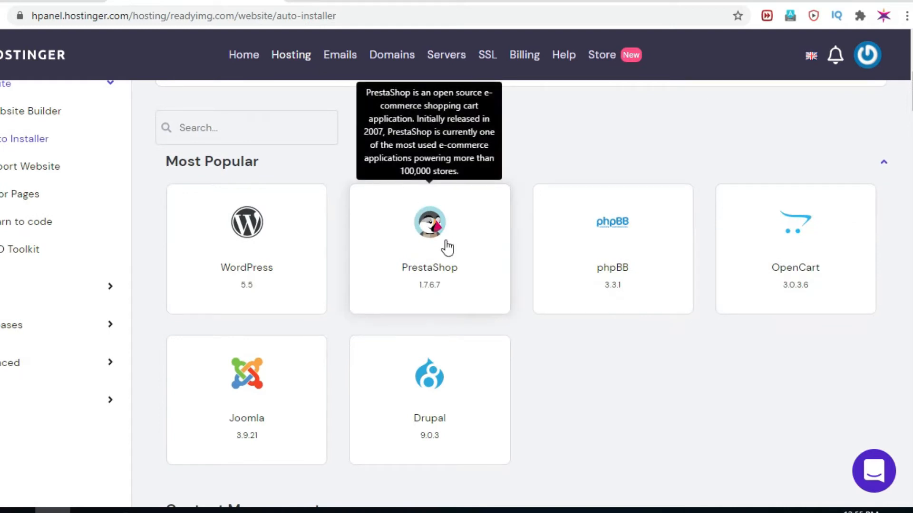
{"action": "scroll", "coordinate": [284, 328], "scroll_direction": "up", "scroll_amount": 5}
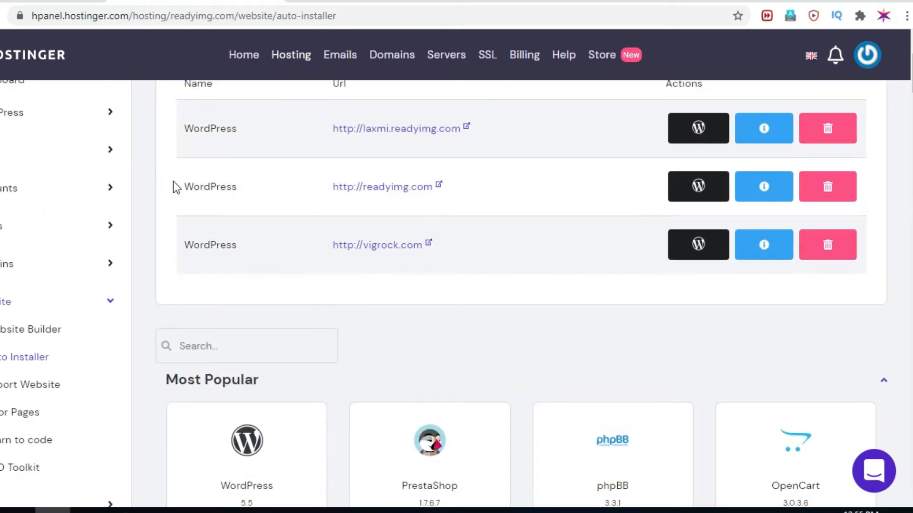
{"action": "scroll", "coordinate": [170, 181], "scroll_direction": "up", "scroll_amount": 2}
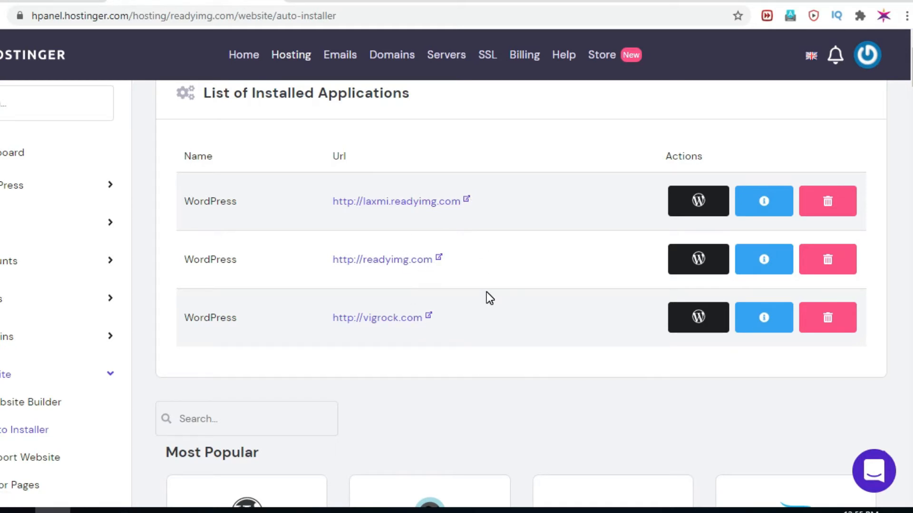
{"action": "scroll", "coordinate": [486, 292], "scroll_direction": "down", "scroll_amount": 2}
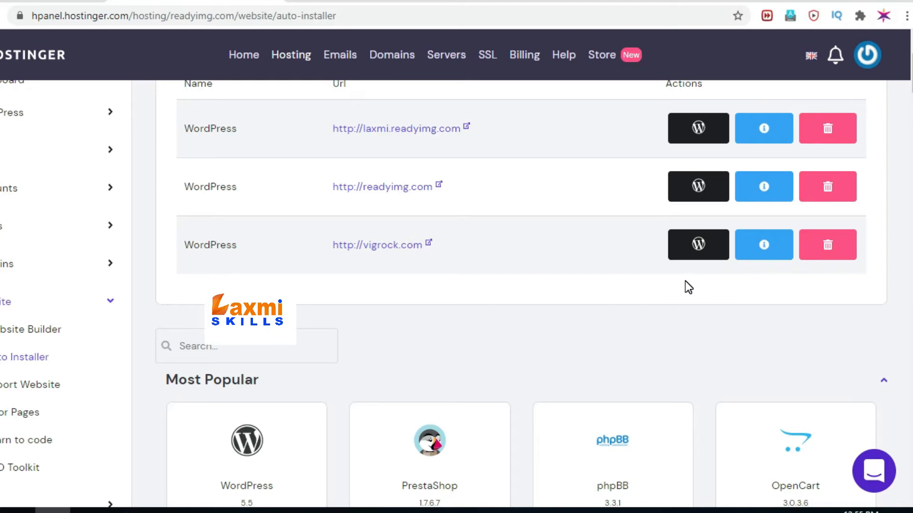
{"action": "scroll", "coordinate": [680, 281], "scroll_direction": "down", "scroll_amount": 4}
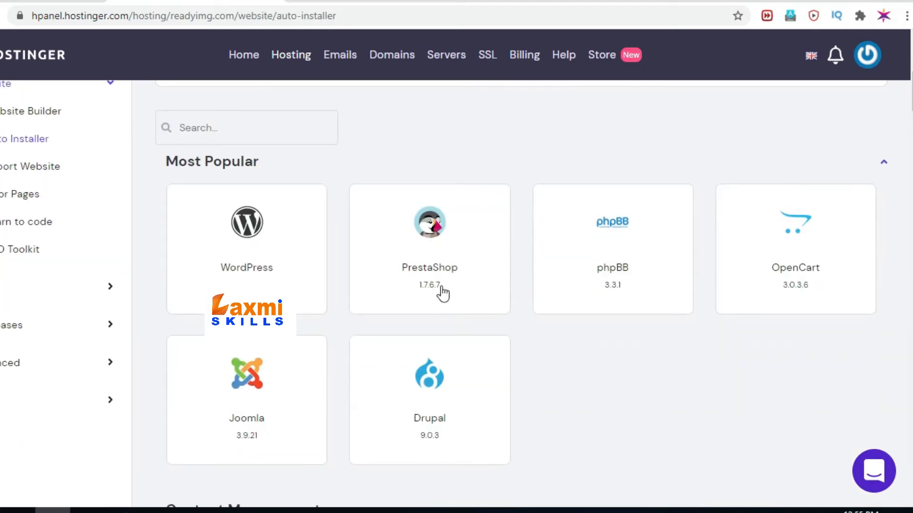
{"action": "left_click", "coordinate": [259, 252]}
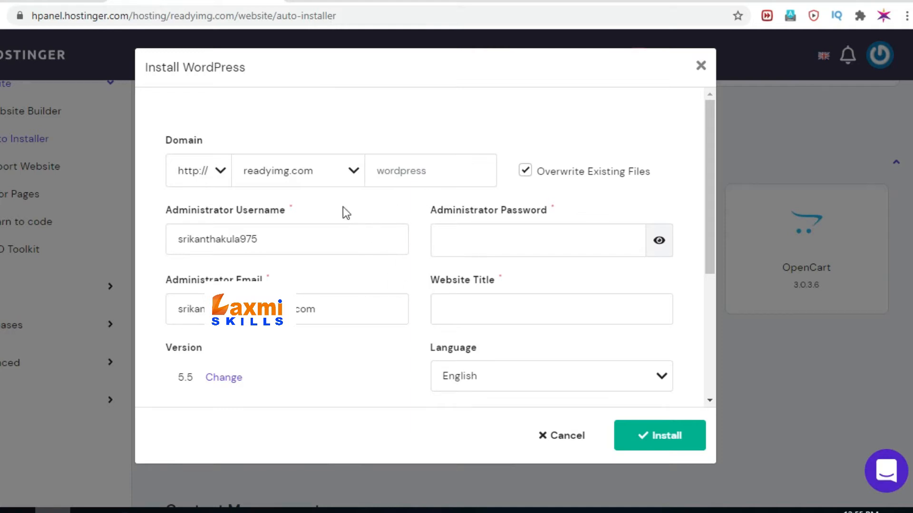
- Choose srikanth.readyimg.com as the install domain and enter an administrator password
{"action": "left_click", "coordinate": [358, 171]}
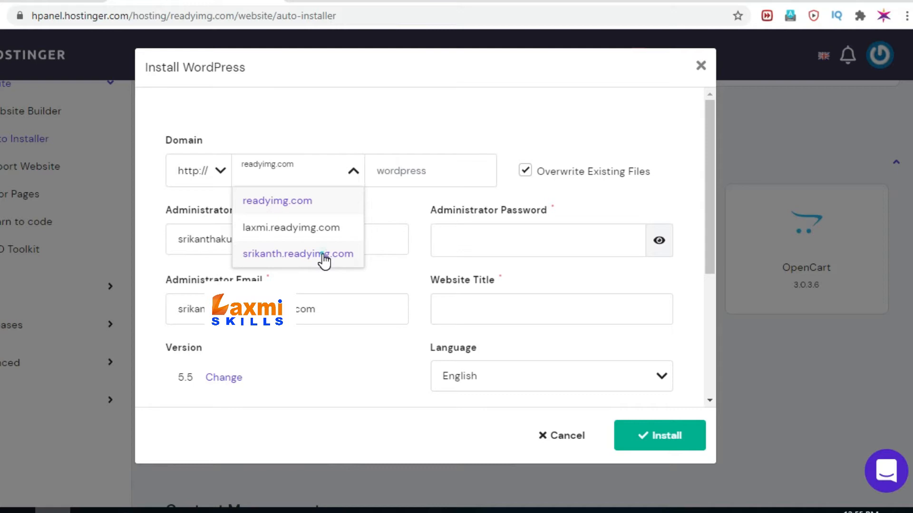
{"action": "left_click", "coordinate": [323, 256]}
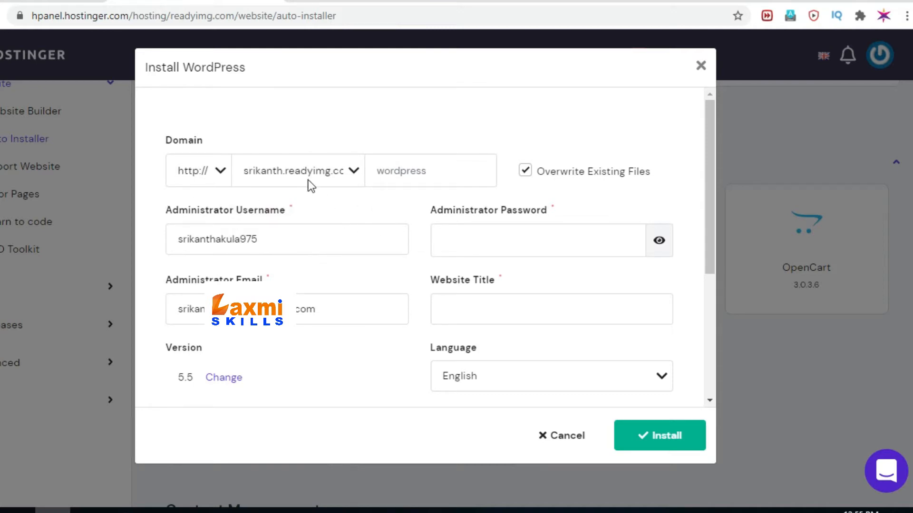
{"action": "left_click", "coordinate": [410, 166]}
{"action": "left_click", "coordinate": [482, 246]}
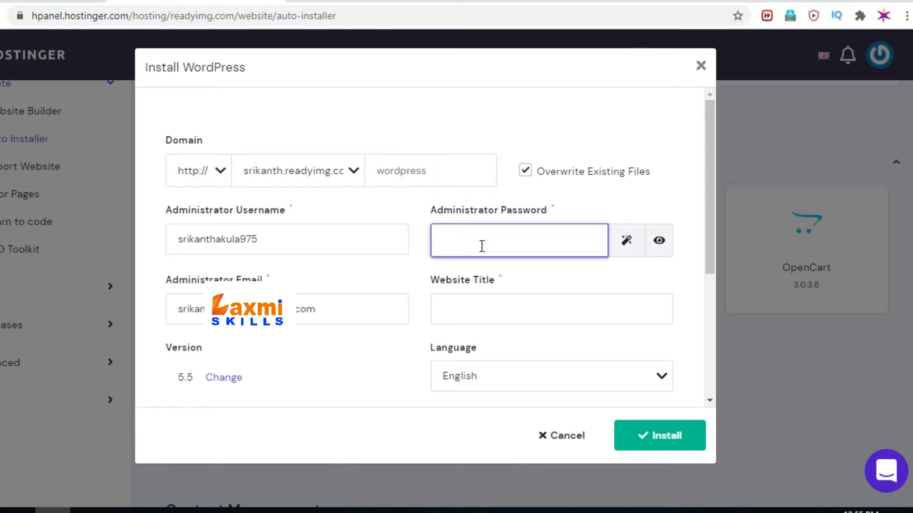
- Replace the administrator username with a new one and keep English as the site language
{"action": "left_click_drag", "start_coordinate": [306, 239], "coordinate": [179, 219]}
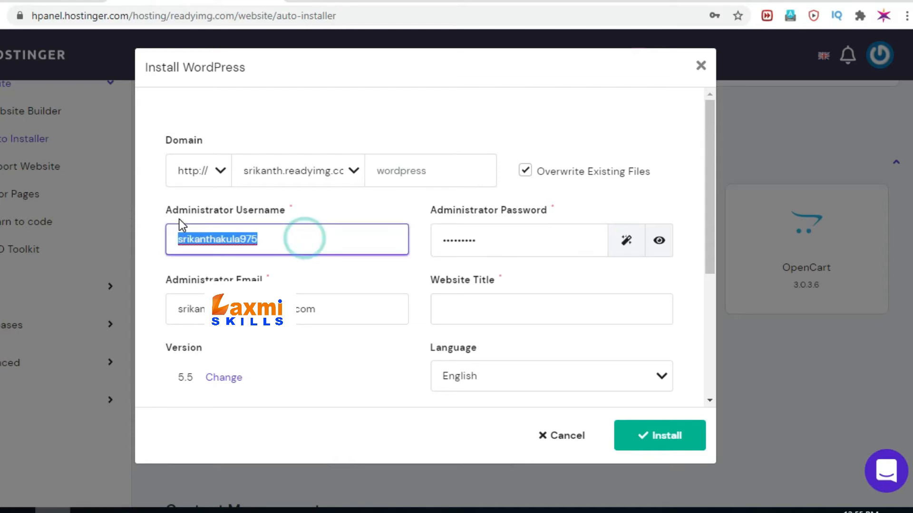
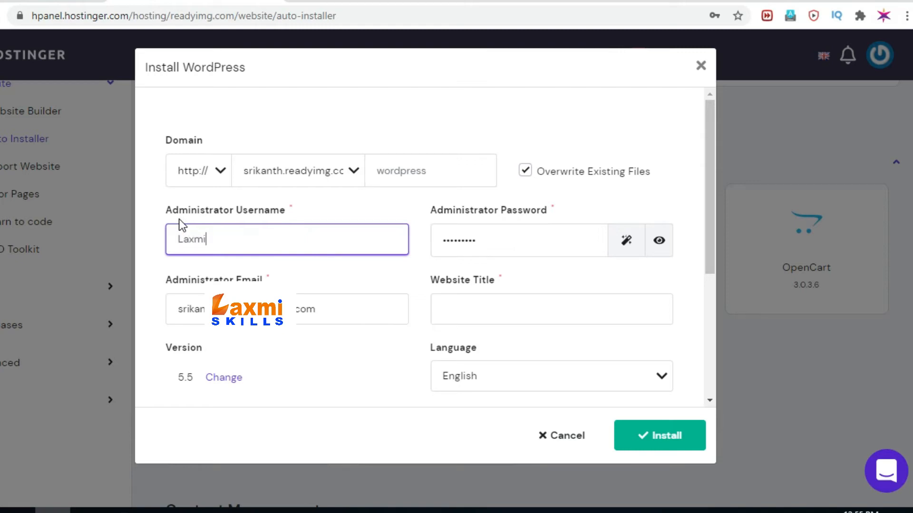
{"action": "left_click", "coordinate": [333, 309]}
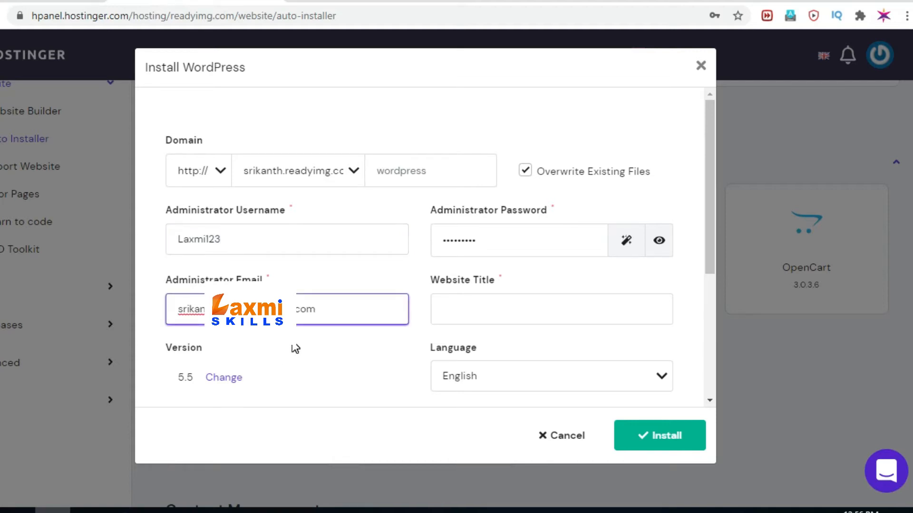
{"action": "left_click", "coordinate": [480, 315]}
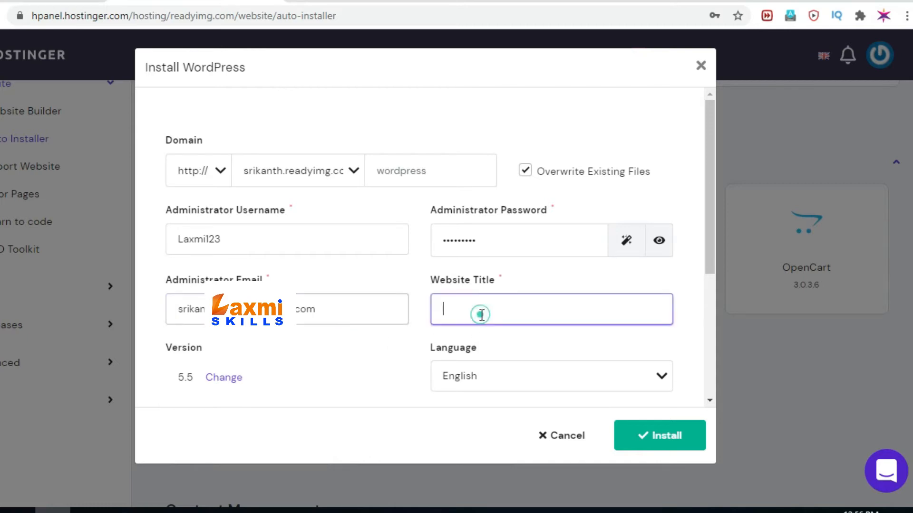
{"action": "left_click", "coordinate": [503, 377]}
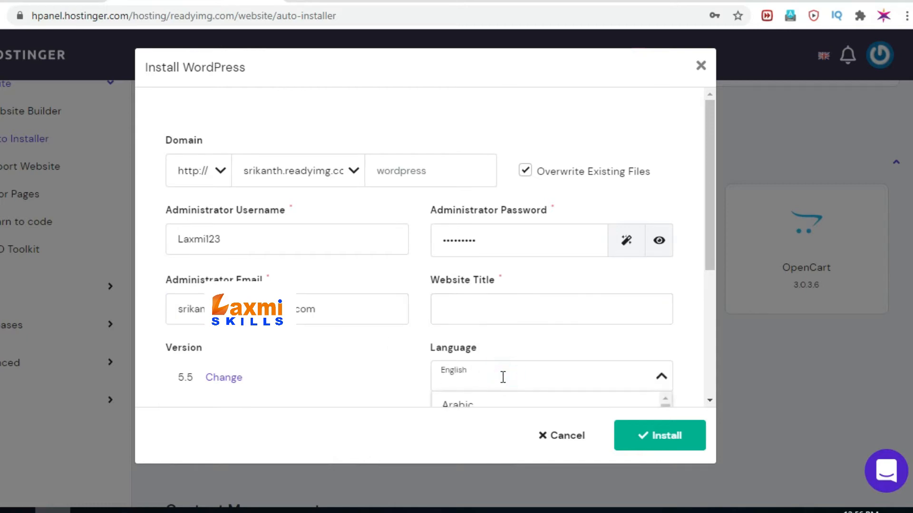
{"action": "scroll", "coordinate": [461, 405], "scroll_direction": "down", "scroll_amount": 2}
{"action": "left_click", "coordinate": [421, 338]}
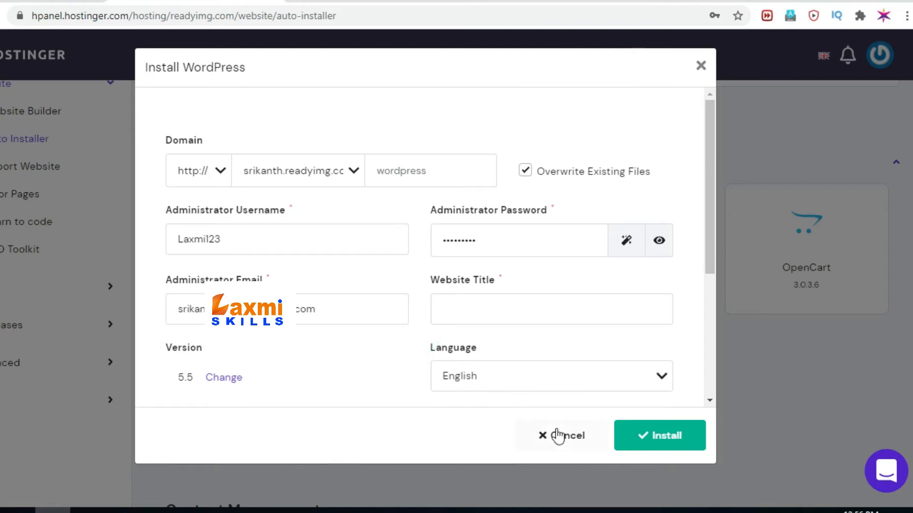
- Give the site the title 'sample' and submit the WordPress installation
{"action": "left_click", "coordinate": [654, 447]}
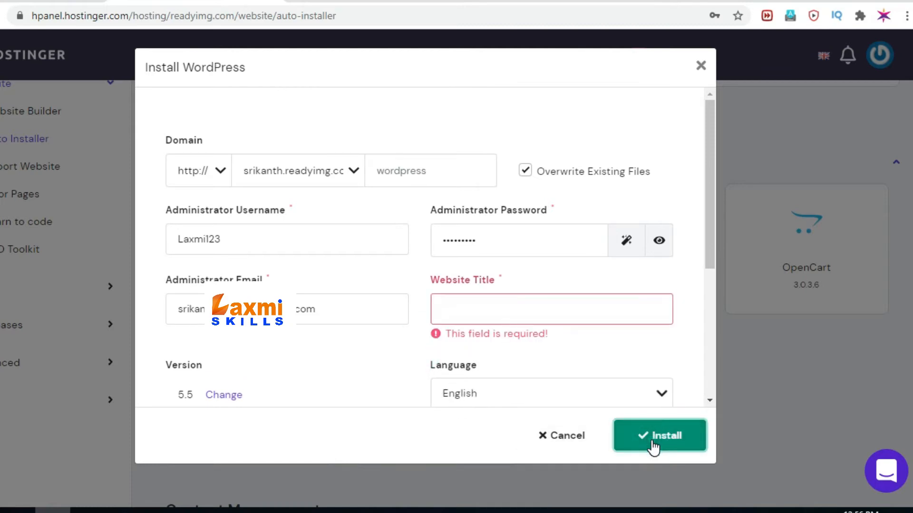
{"action": "left_click", "coordinate": [550, 312]}
{"action": "type", "text": "sample"}
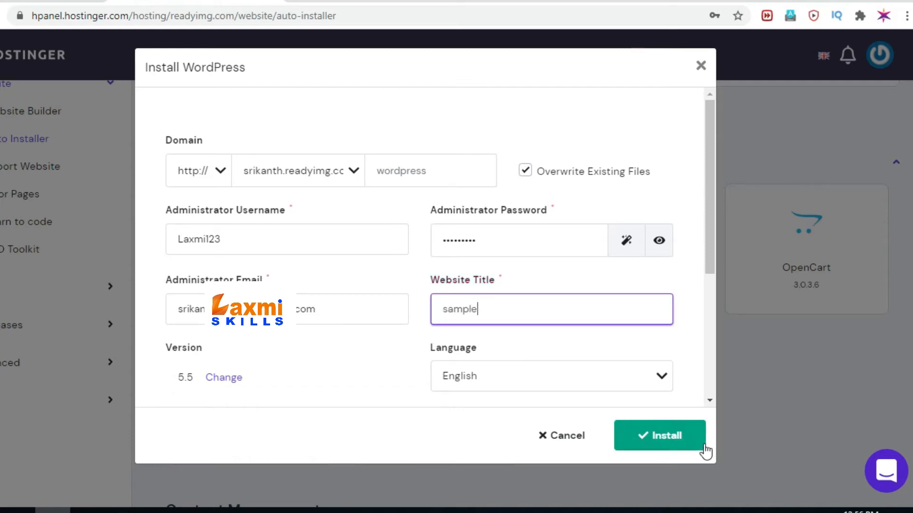
{"action": "left_click", "coordinate": [684, 446]}
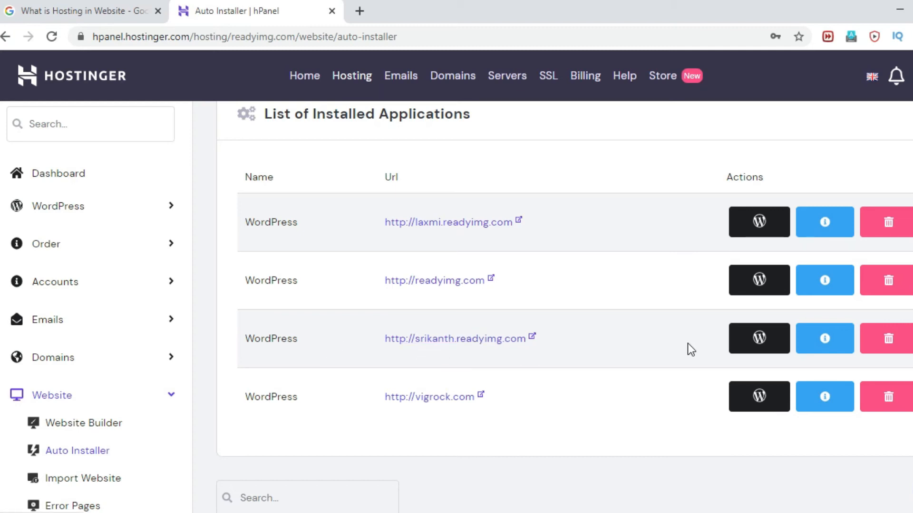
- Once installation completes, open the new srikanth.readyimg.com site in a new tab
{"action": "left_click", "coordinate": [438, 344]}
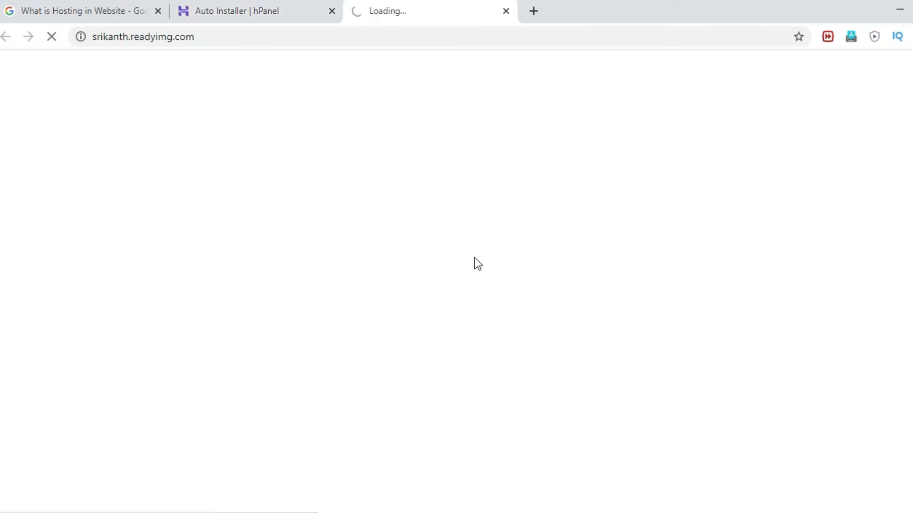
- Review the live 'sample' site with its Hello world! post, then put the caret in the address bar
{"action": "scroll", "coordinate": [436, 245], "scroll_direction": "down", "scroll_amount": 7}
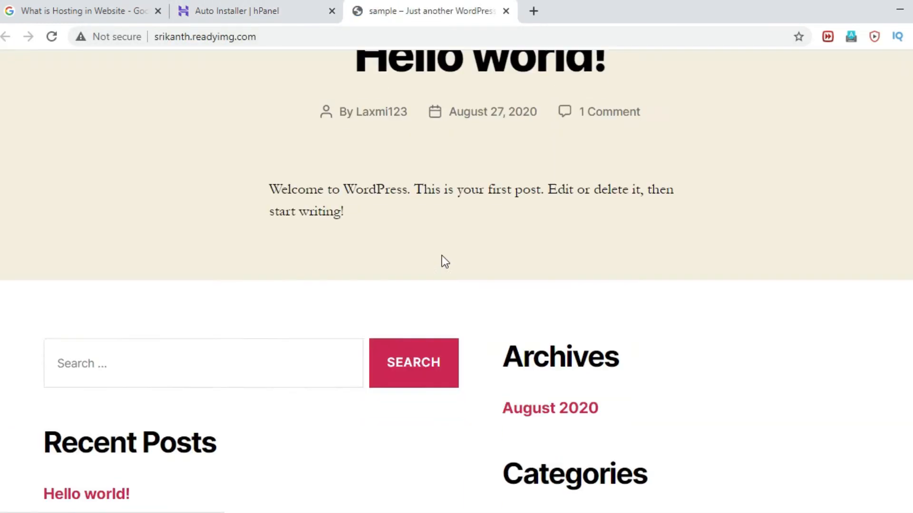
{"action": "scroll", "coordinate": [532, 323], "scroll_direction": "up", "scroll_amount": 7}
{"action": "scroll", "coordinate": [532, 321], "scroll_direction": "down", "scroll_amount": 10}
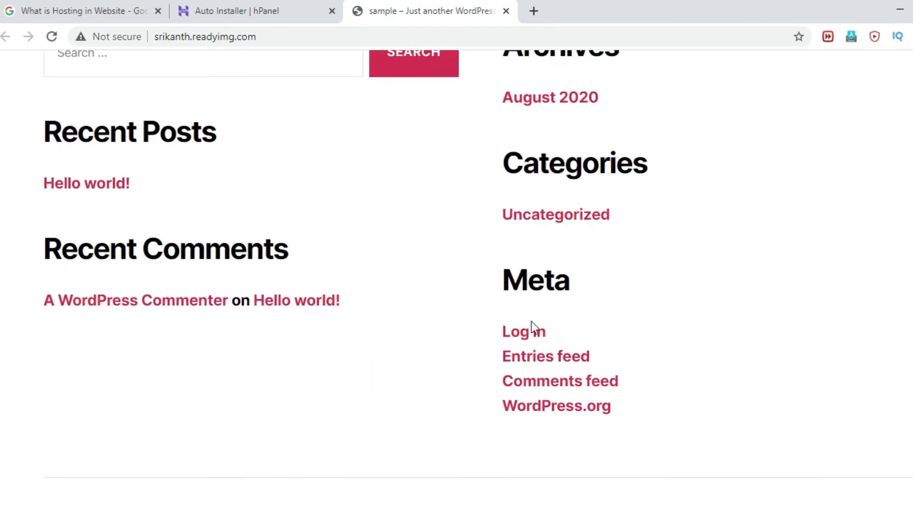
{"action": "scroll", "coordinate": [528, 333], "scroll_direction": "up", "scroll_amount": 8}
{"action": "scroll", "coordinate": [527, 354], "scroll_direction": "up", "scroll_amount": 2}
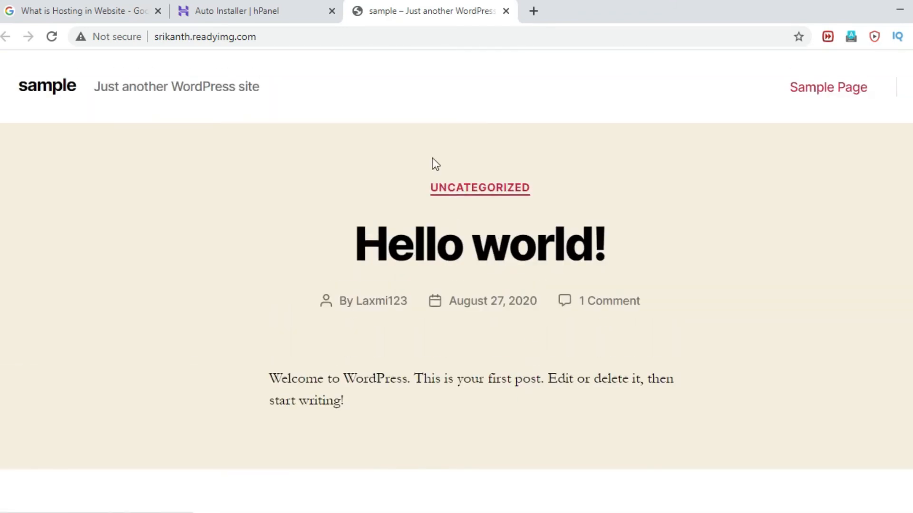
{"action": "left_click", "coordinate": [338, 42]}
{"action": "left_click", "coordinate": [337, 42]}
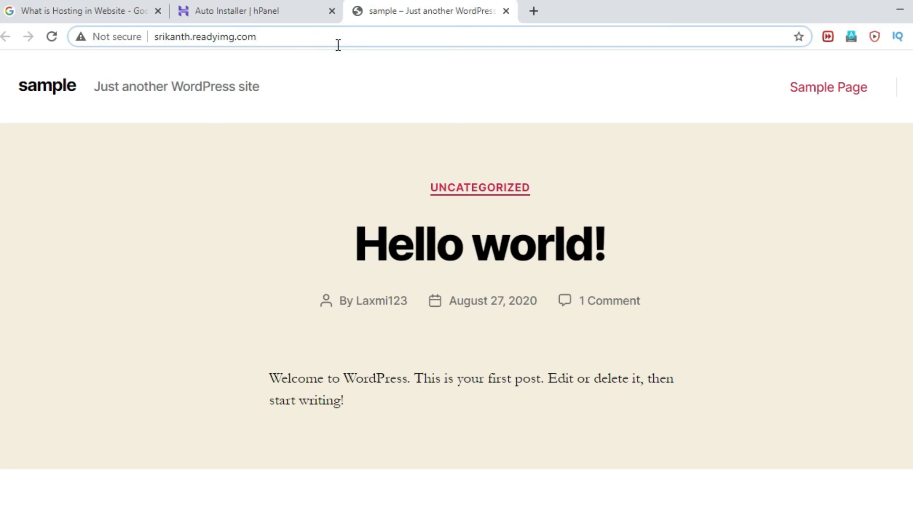
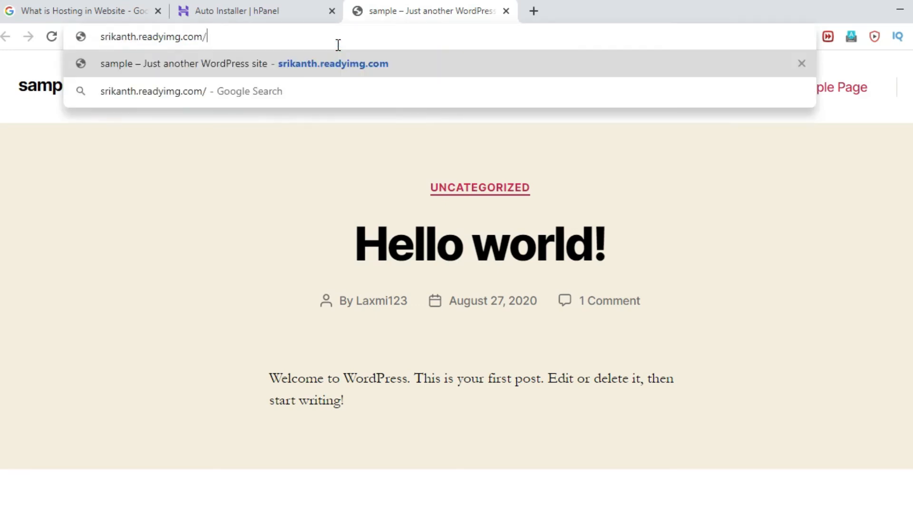
- Load the site's /admin login page and sign in with the administrator username and password
{"action": "key", "text": "Return"}
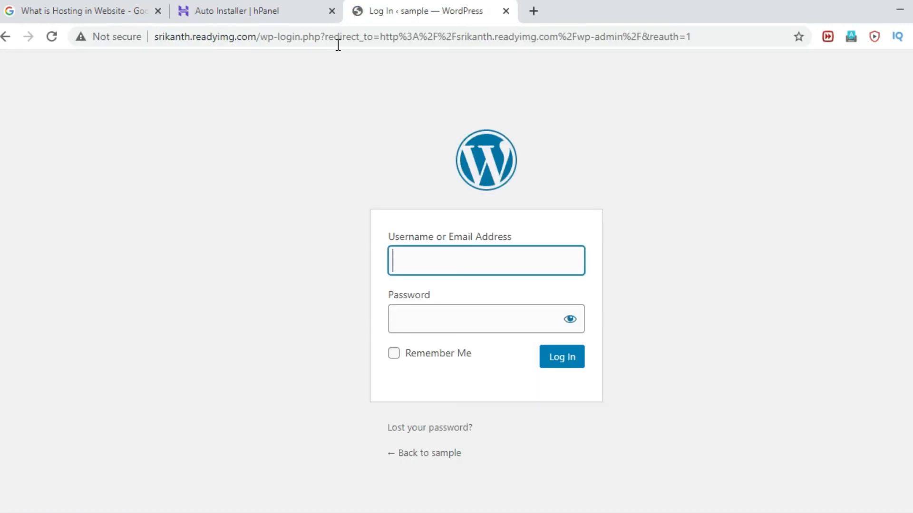
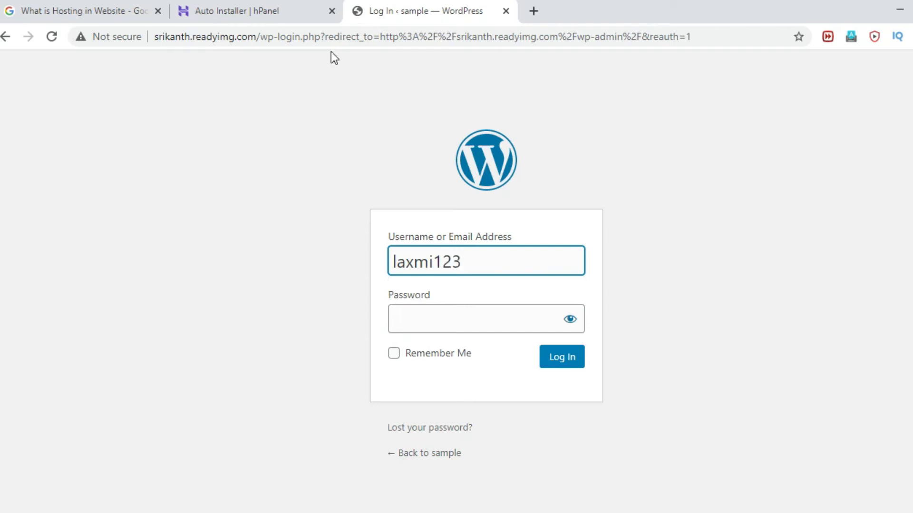
{"action": "left_click", "coordinate": [437, 318]}
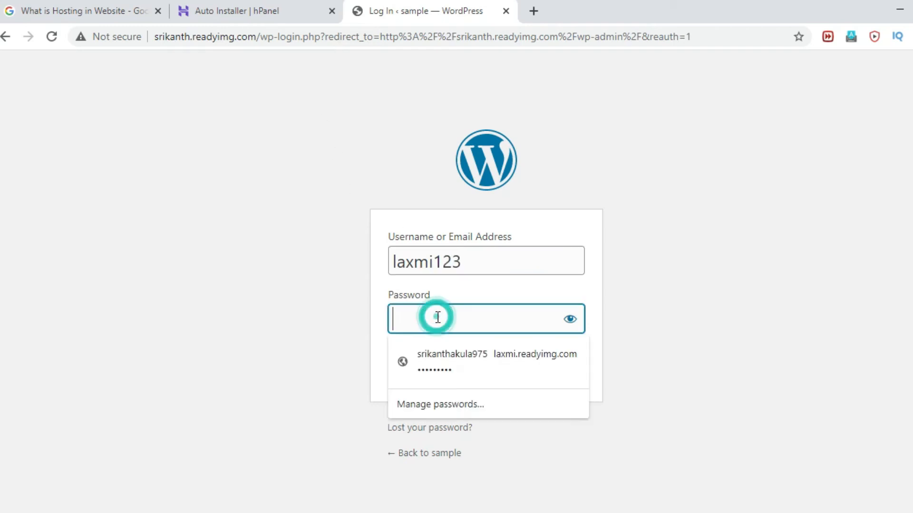
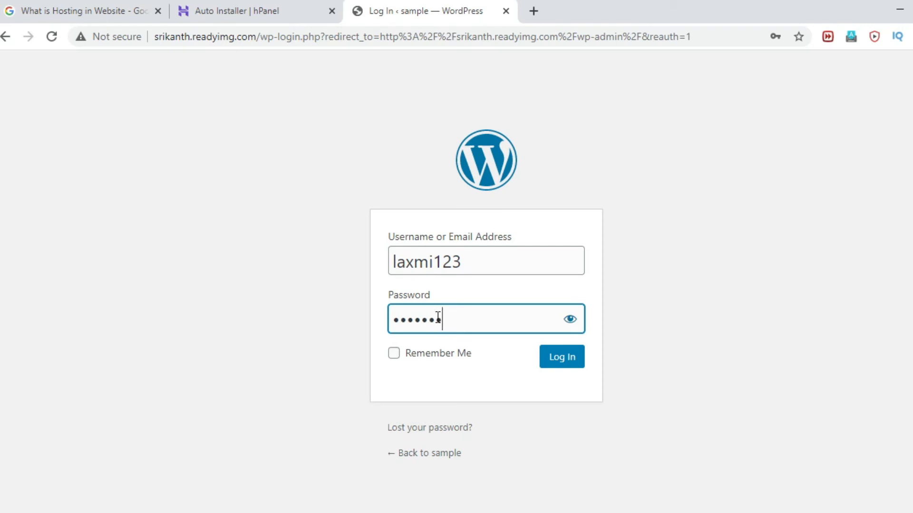
{"action": "left_click", "coordinate": [584, 357]}
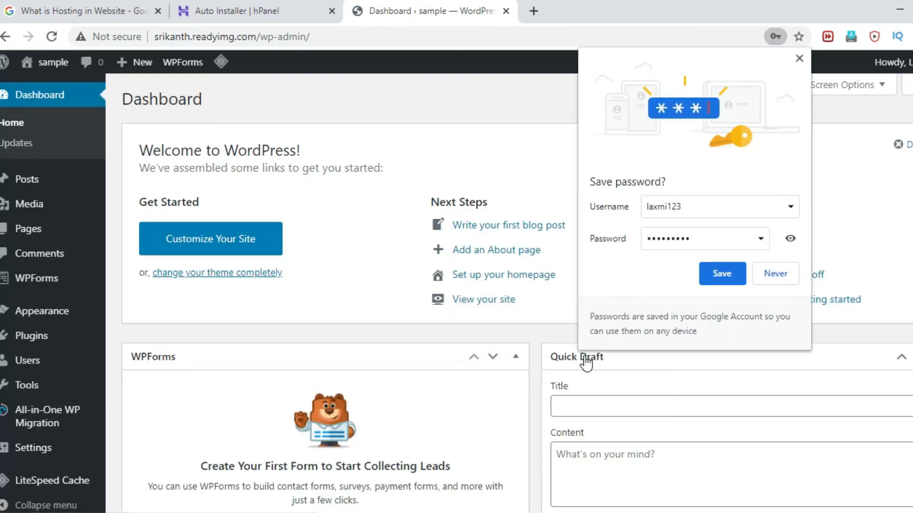
- Dismiss the browser's save-password prompt and look over the WordPress Dashboard widgets
{"action": "left_click", "coordinate": [743, 274]}
{"action": "scroll", "coordinate": [438, 309], "scroll_direction": "down", "scroll_amount": 8}
{"action": "scroll", "coordinate": [438, 306], "scroll_direction": "up", "scroll_amount": 5}
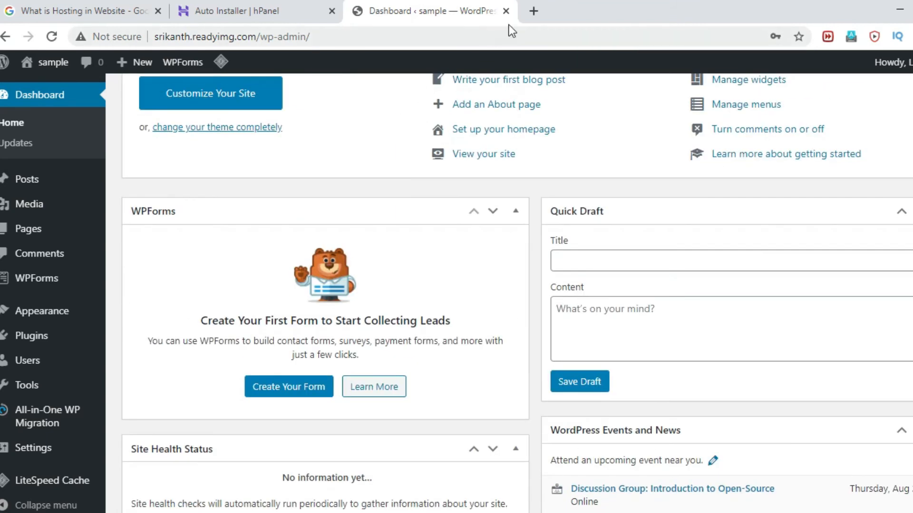
- Load srikanth.readyimg.com in a new browser tab and scroll through its front page
{"action": "left_click", "coordinate": [533, 11]}
{"action": "type", "text": "sr"}
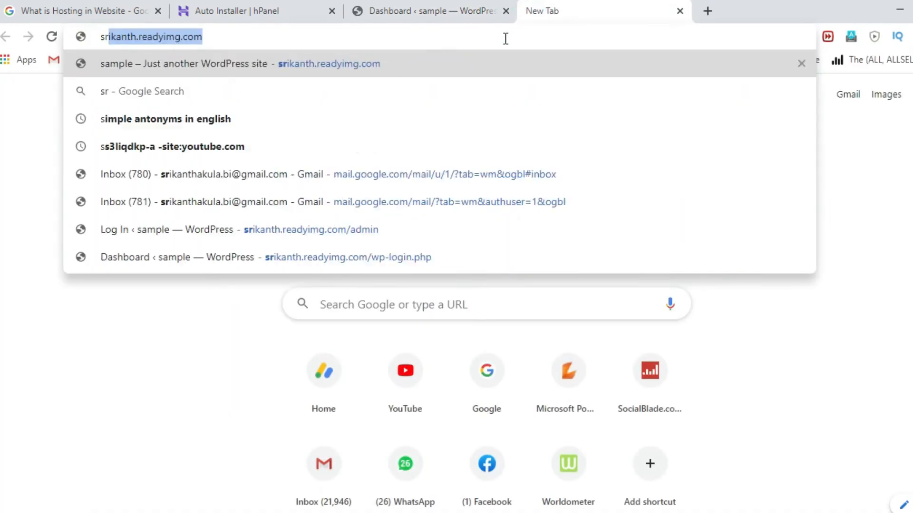
{"action": "type", "text": "ika"}
{"action": "key", "text": "Return"}
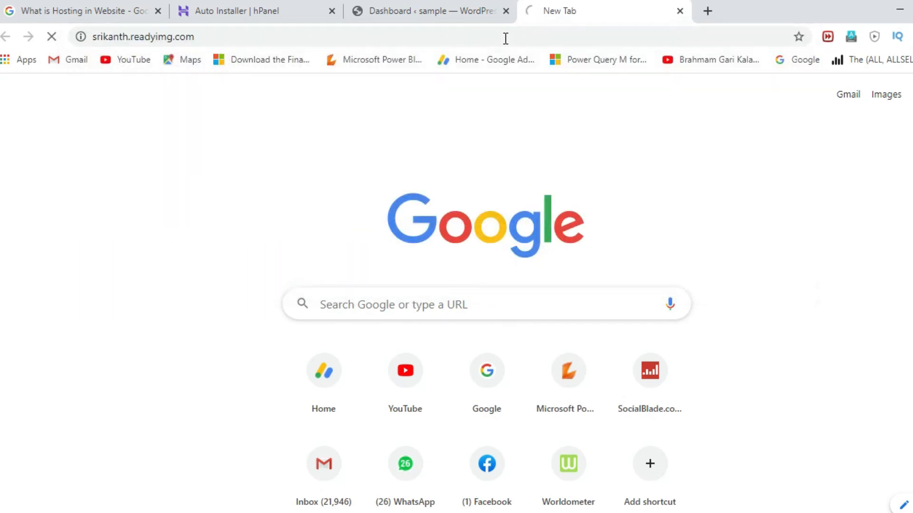
{"action": "scroll", "coordinate": [578, 138], "scroll_direction": "down", "scroll_amount": 9}
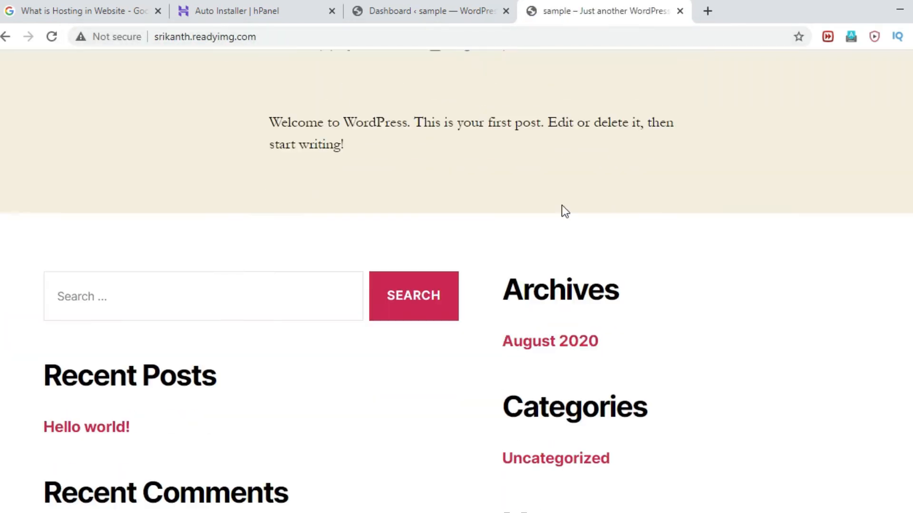
{"action": "scroll", "coordinate": [556, 221], "scroll_direction": "up", "scroll_amount": 12}
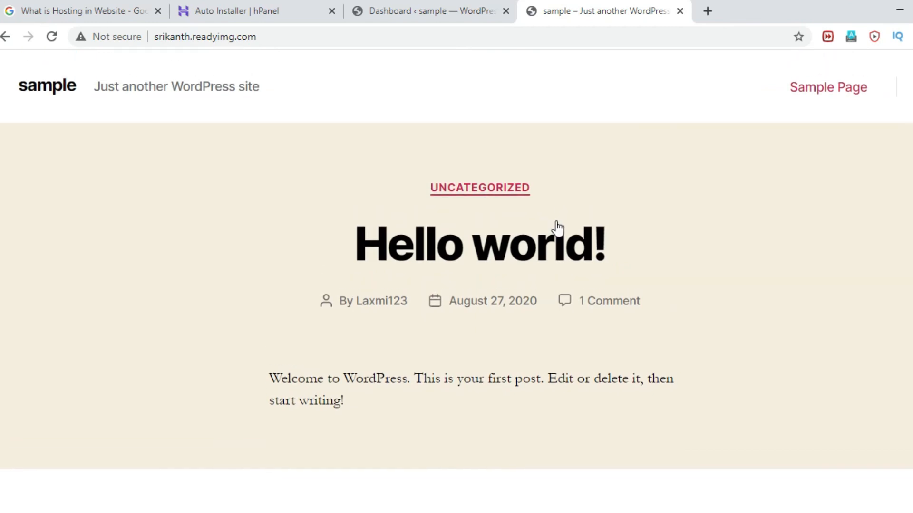
{"action": "scroll", "coordinate": [555, 174], "scroll_direction": "down", "scroll_amount": 9}
{"action": "scroll", "coordinate": [555, 175], "scroll_direction": "up", "scroll_amount": 9}
- Compare the admin Dashboard with the live site, scrolling down to its Recent Posts and Meta widgets
{"action": "left_click", "coordinate": [392, 10]}
{"action": "scroll", "coordinate": [375, 269], "scroll_direction": "down", "scroll_amount": 9}
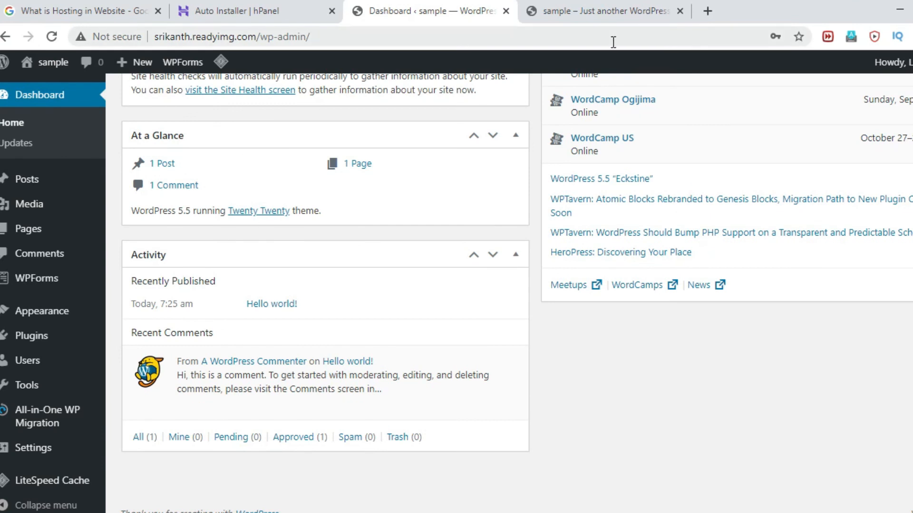
{"action": "left_click", "coordinate": [572, 10]}
{"action": "scroll", "coordinate": [472, 212], "scroll_direction": "down", "scroll_amount": 3}
{"action": "scroll", "coordinate": [476, 243], "scroll_direction": "down", "scroll_amount": 8}
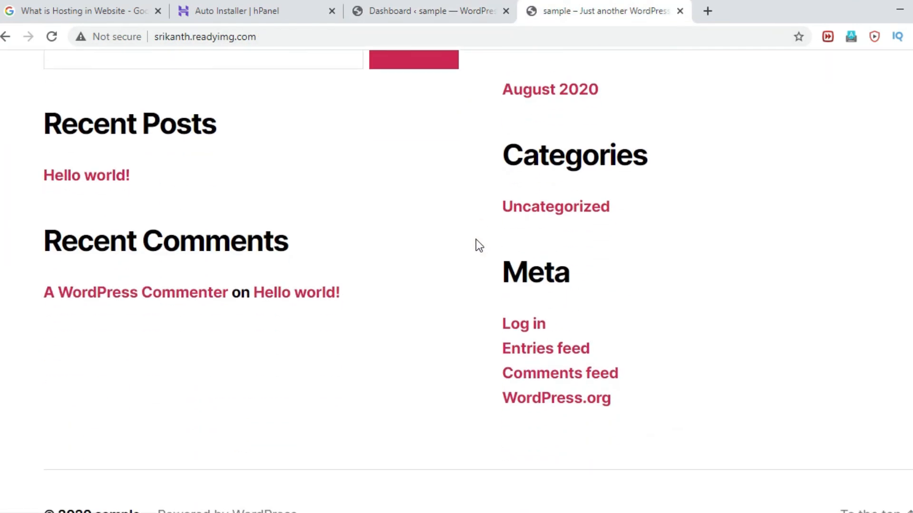
{"action": "scroll", "coordinate": [364, 260], "scroll_direction": "up", "scroll_amount": 5}
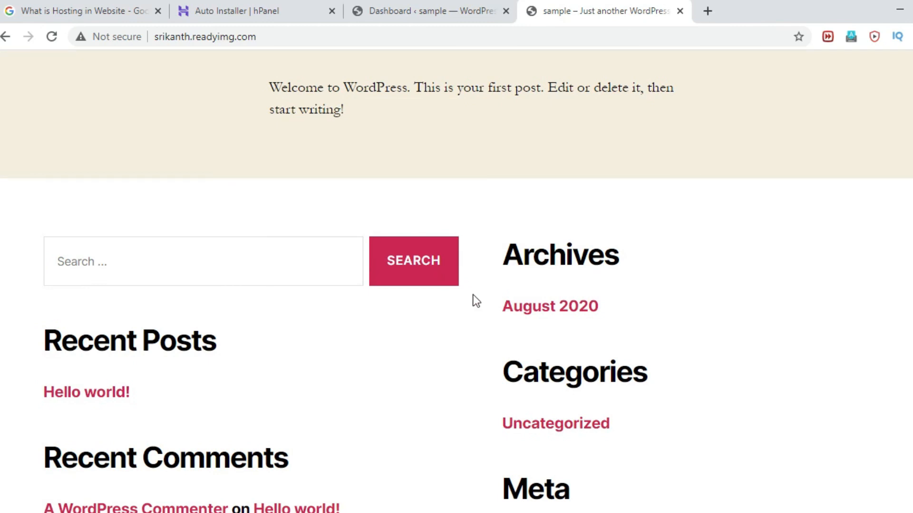
{"action": "scroll", "coordinate": [298, 373], "scroll_direction": "up", "scroll_amount": 6}
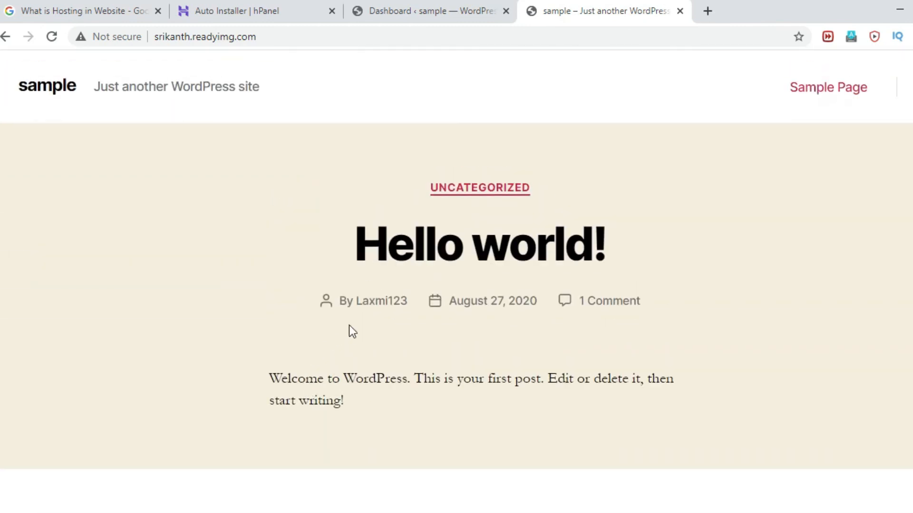
{"action": "scroll", "coordinate": [487, 285], "scroll_direction": "down", "scroll_amount": 3}
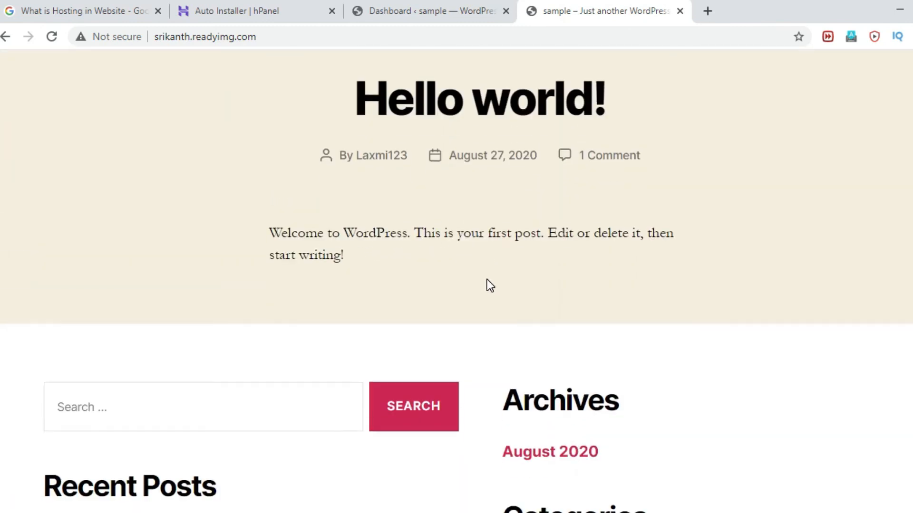
{"action": "scroll", "coordinate": [486, 281], "scroll_direction": "down", "scroll_amount": 8}
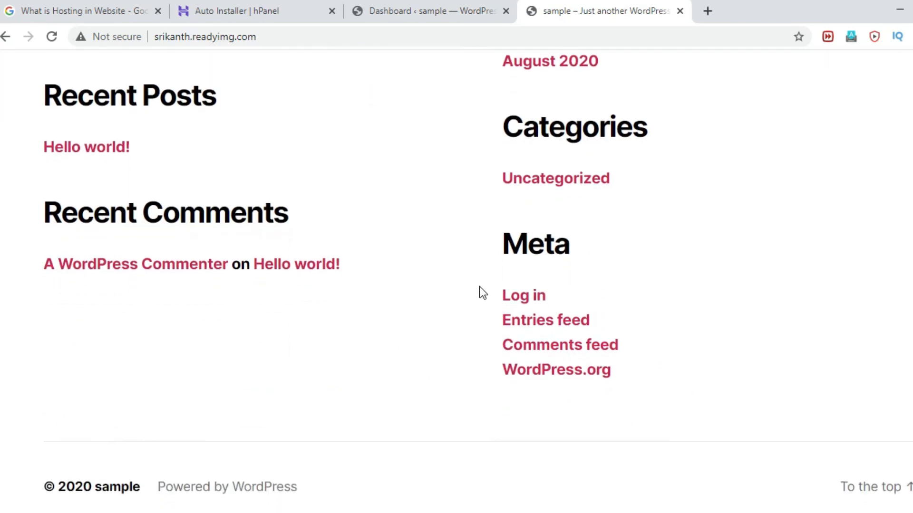